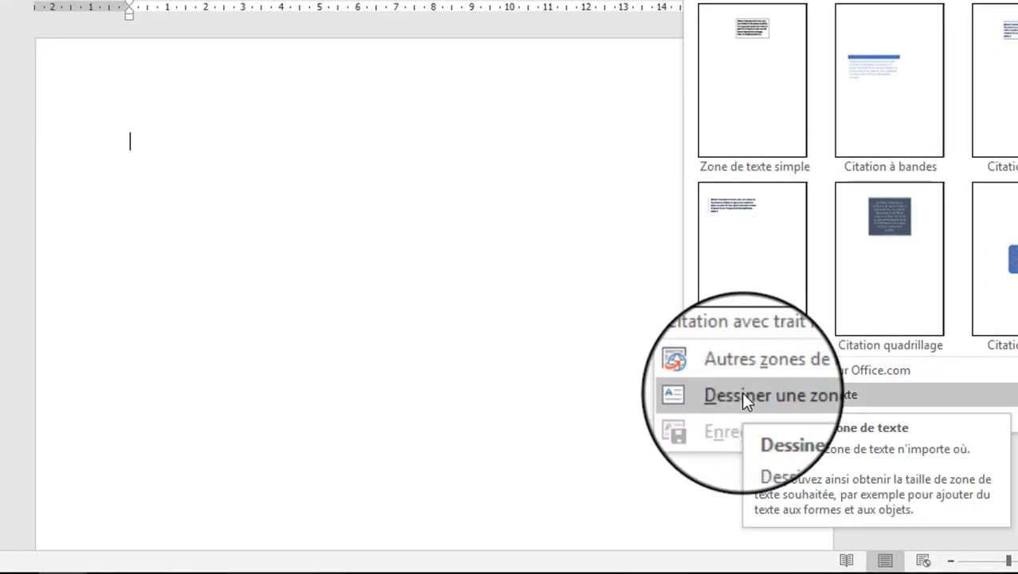
Step: Draw a text box about 8.8 cm high and 18.4 cm wide across the upper part of the page
click(741, 392)
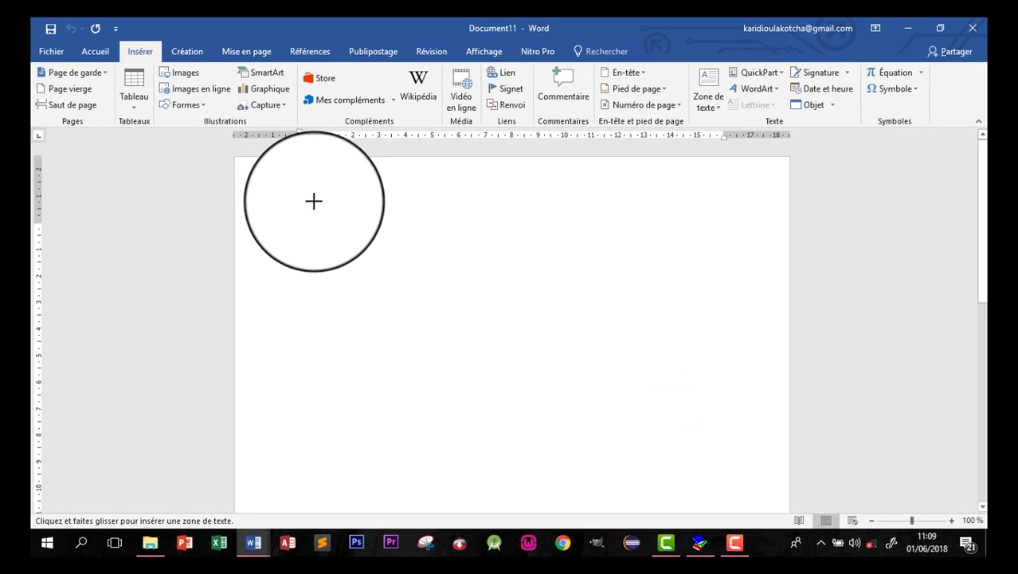
drag(287, 197, 367, 250)
drag(510, 353, 777, 431)
Step: Draw a second text box about 9.4 cm high and 18.4 cm wide just below the first one
scroll(983, 303, down, 2)
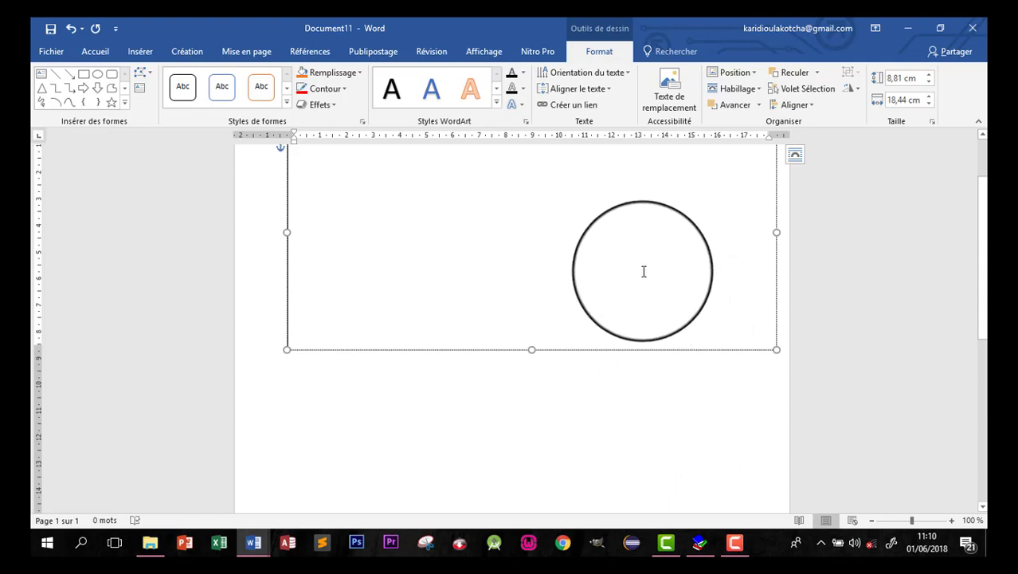
click(140, 52)
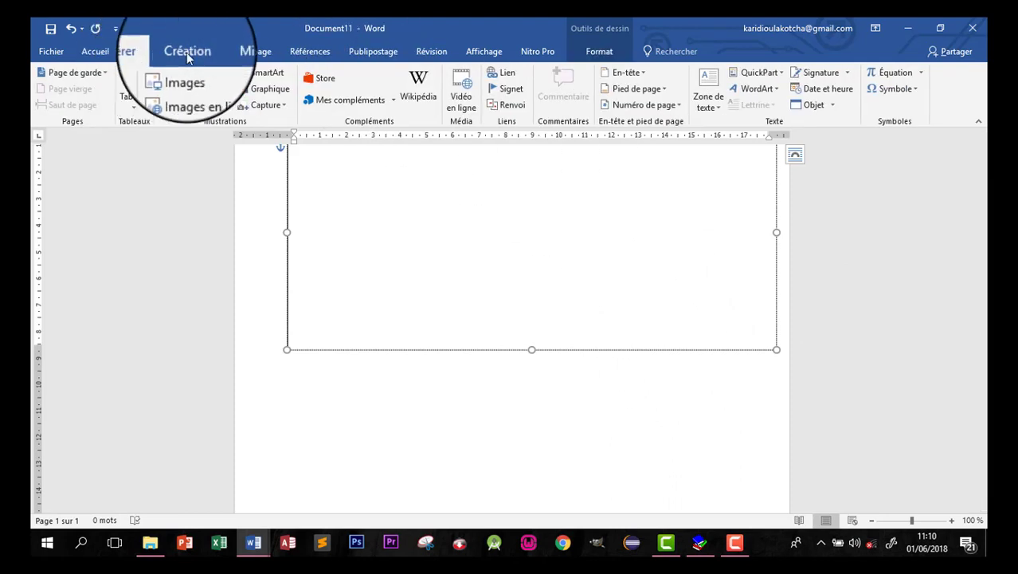
click(701, 114)
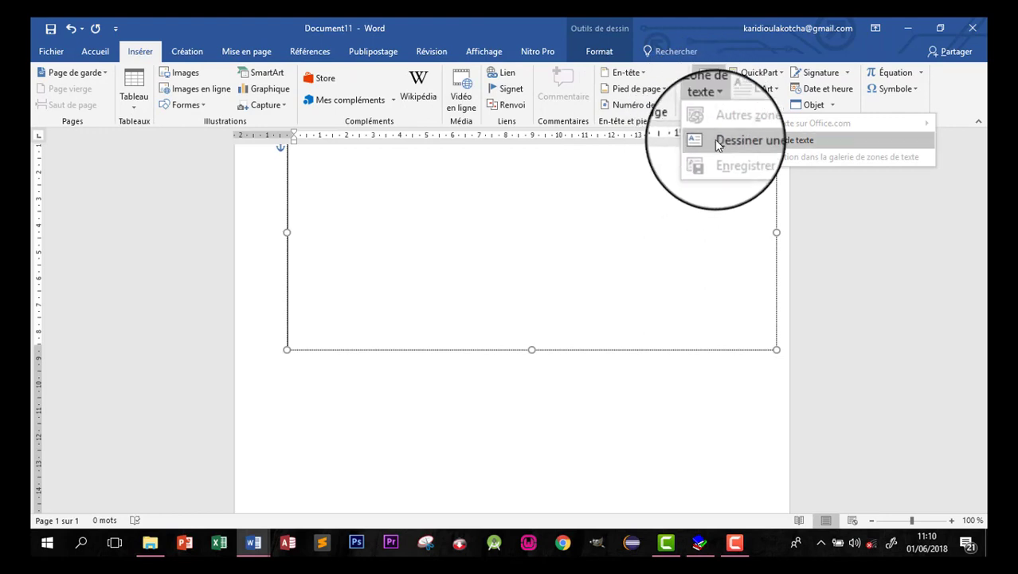
click(720, 142)
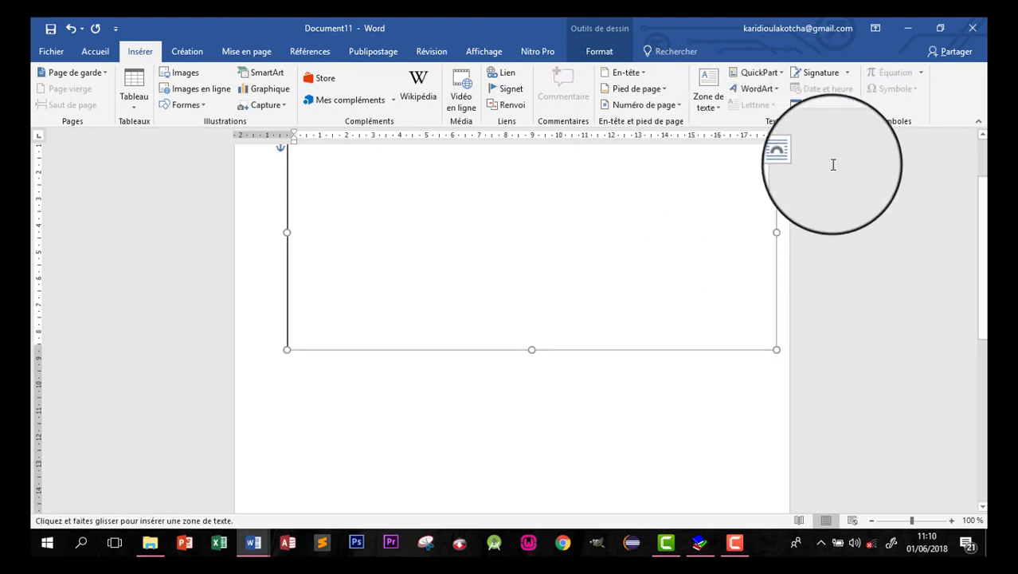
scroll(982, 267, down, 1)
scroll(983, 267, down, 3)
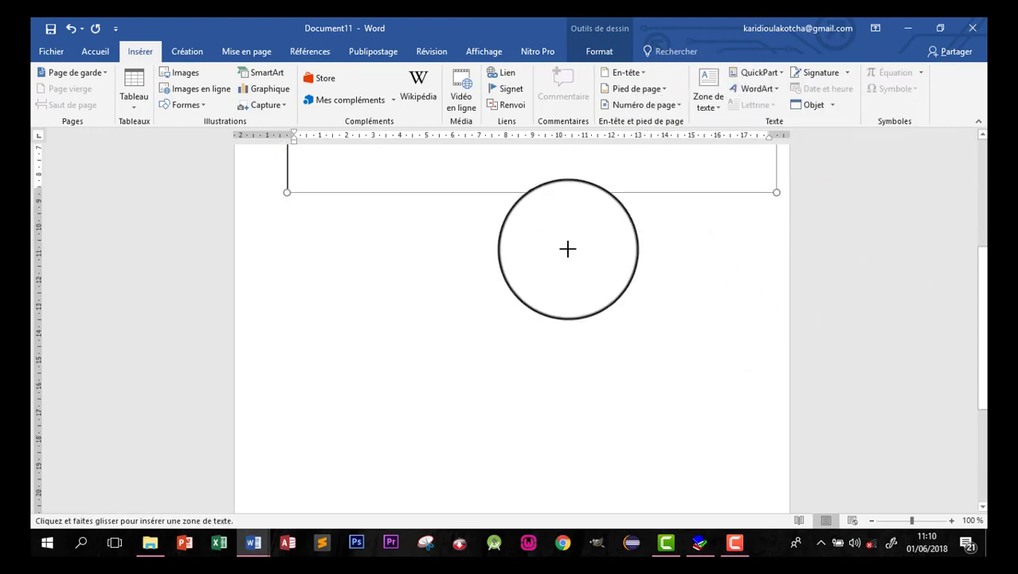
mouse_move(288, 207)
mouse_down()
mouse_move(748, 453)
mouse_move(776, 455)
mouse_up()
Step: Draw a third text box about 8.2 cm high and 18.4 cm wide below the second one, filling the rest of the page
scroll(985, 361, down, 5)
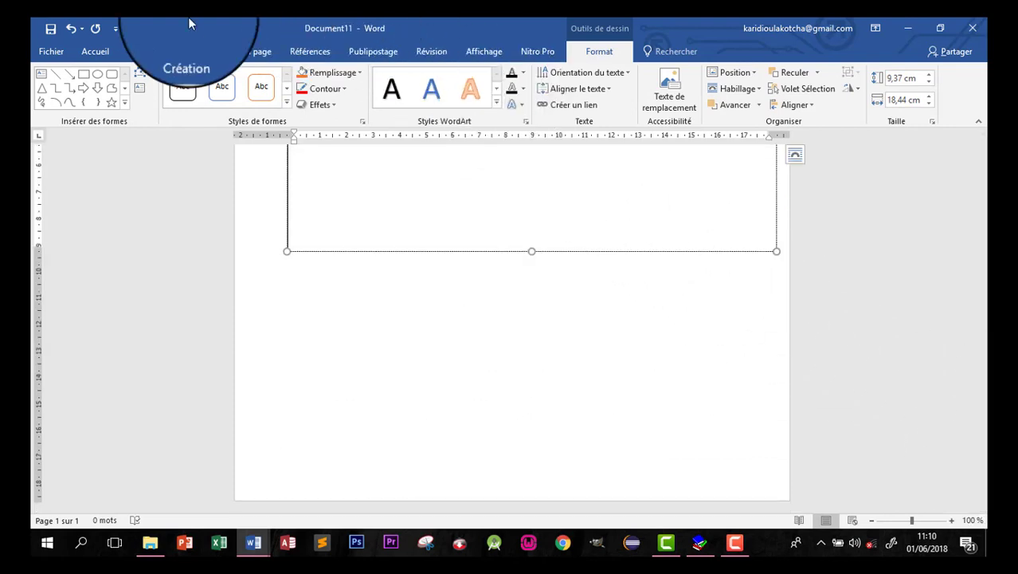
click(140, 51)
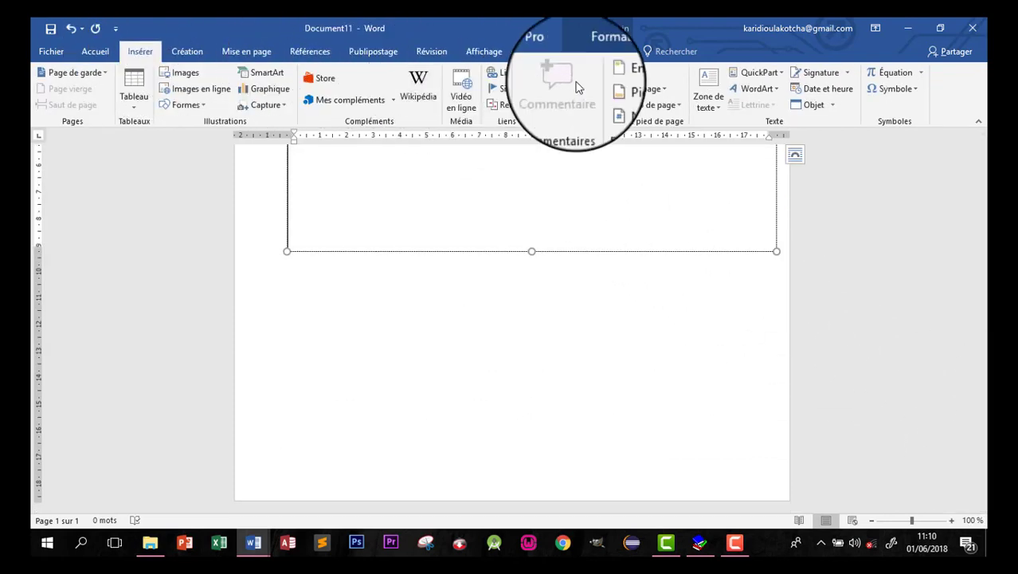
click(707, 113)
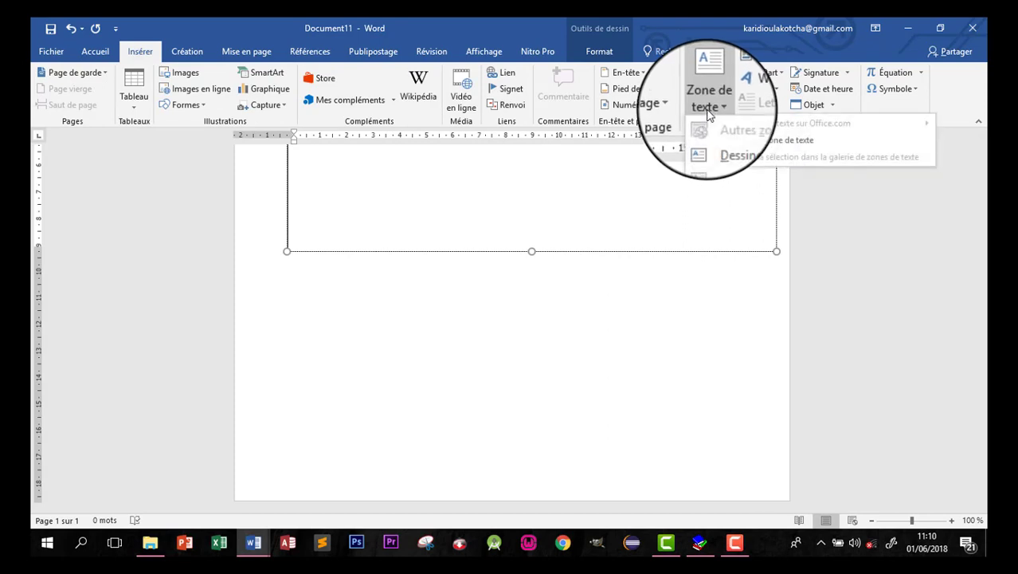
click(720, 141)
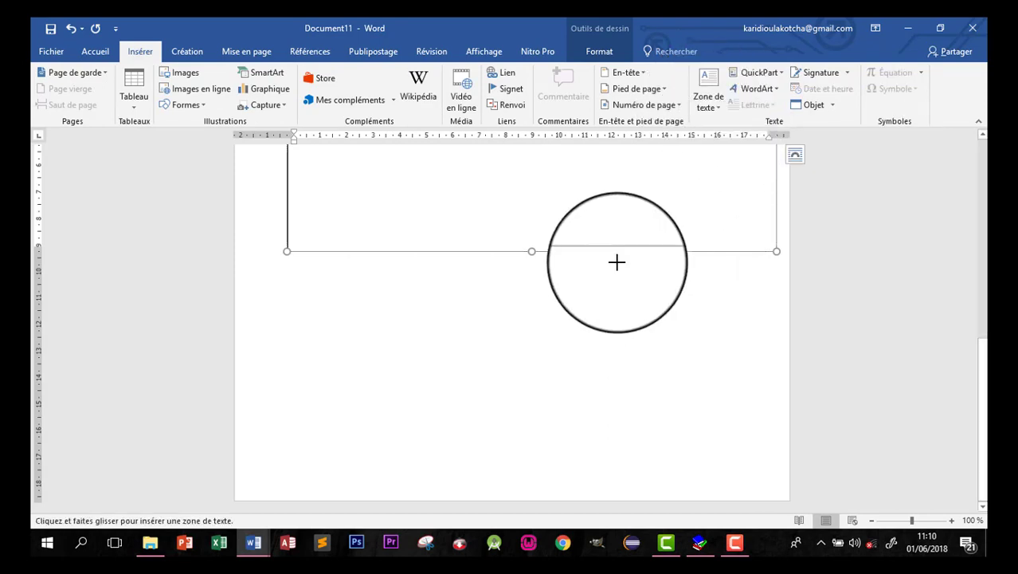
drag(287, 263, 777, 481)
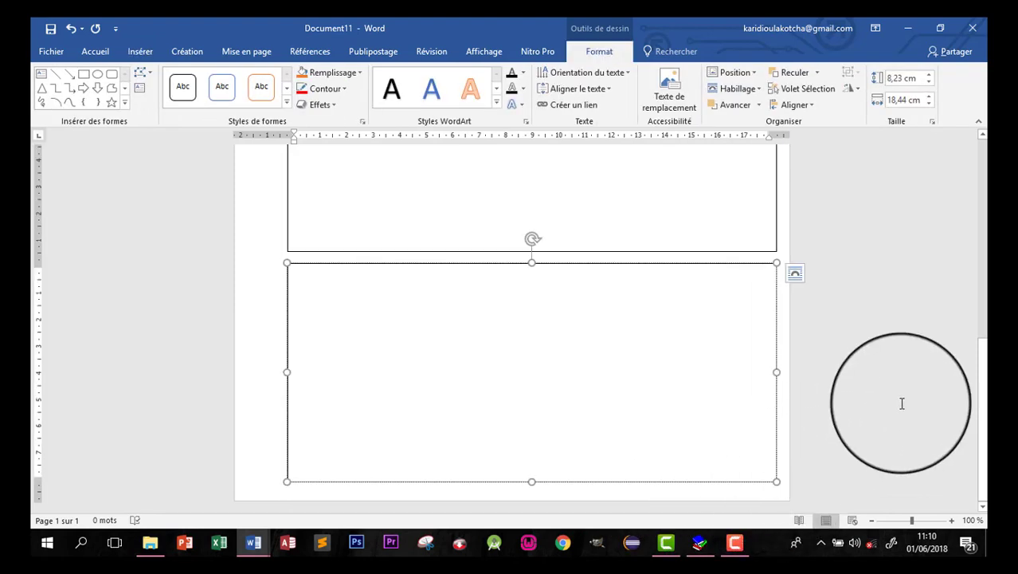
drag(985, 392, 984, 112)
click(711, 158)
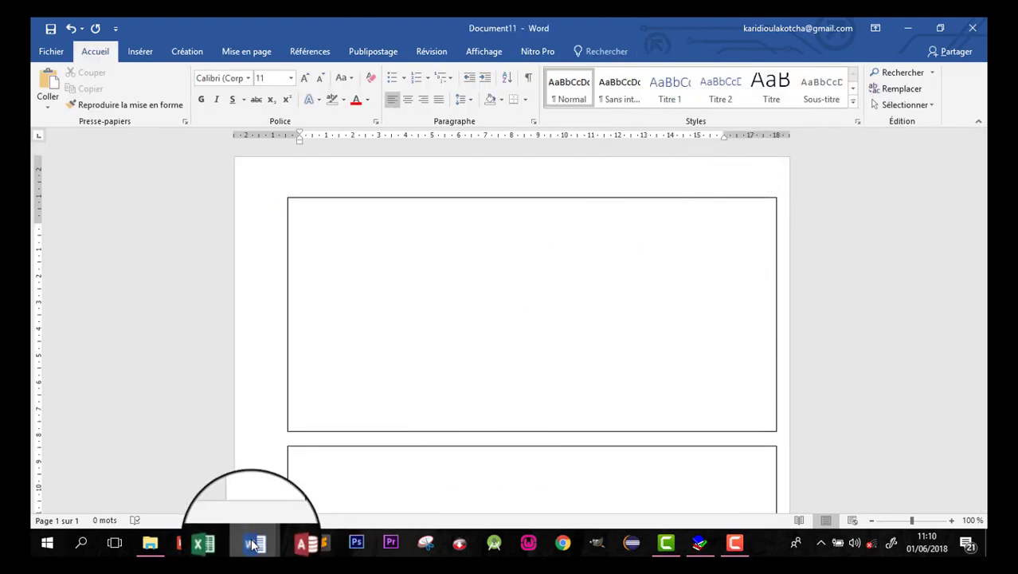
Step: Switch to AFFICHE_DJOROBITE.docx and examine the finished poster's layout and page border, then minimize it
mouse_move(253, 545)
click(297, 481)
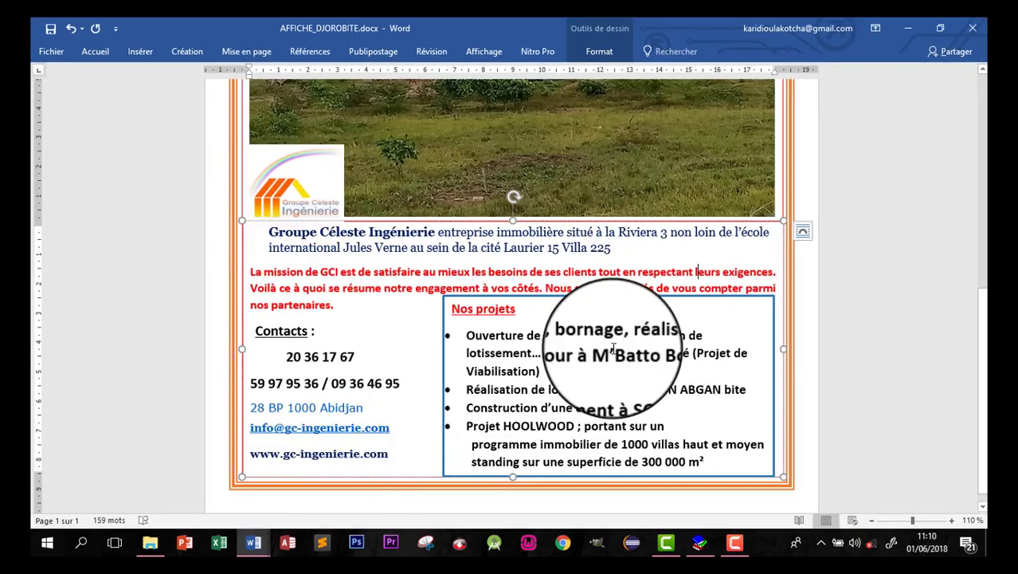
scroll(968, 279, up, 5)
scroll(955, 157, up, 3)
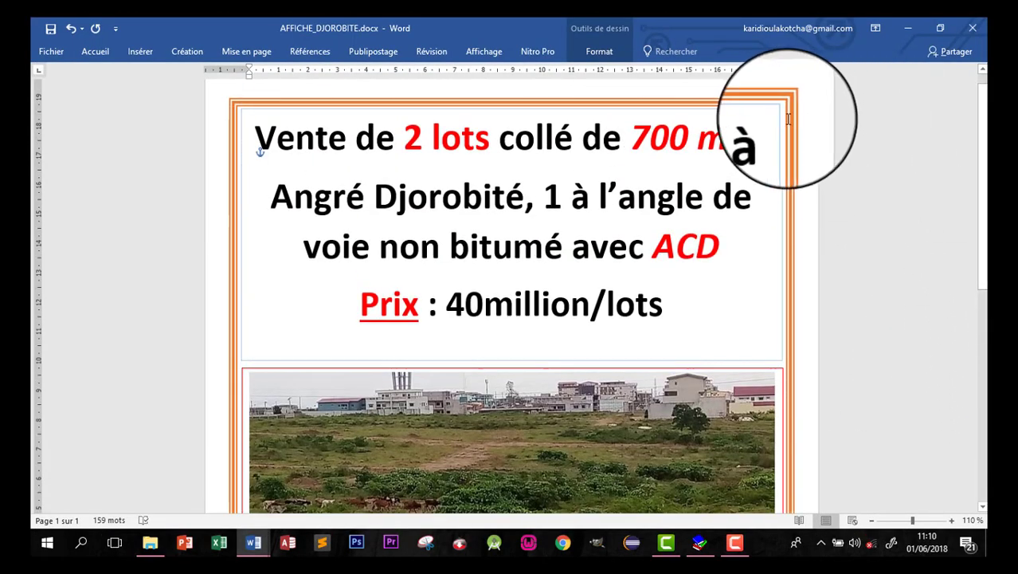
click(905, 32)
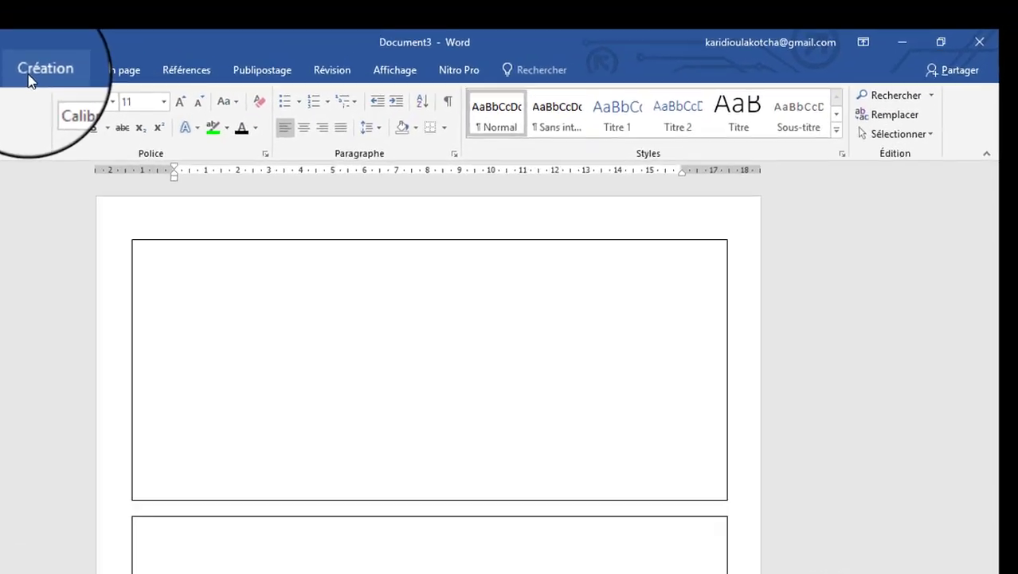
Step: Add an orange 3 pt box page border (Encadrement) with the thin-thick-thin line style to the whole document
click(157, 46)
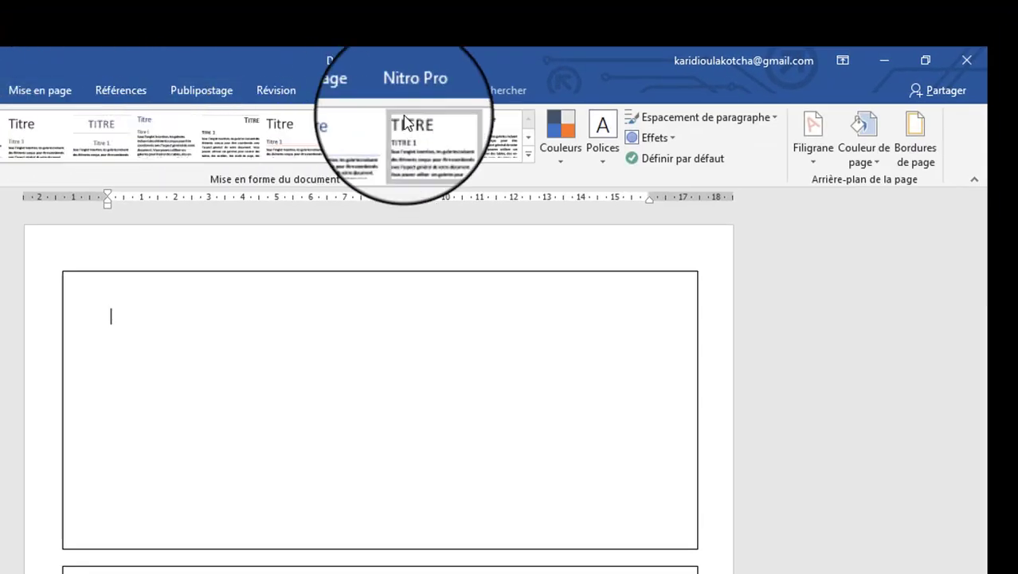
click(908, 159)
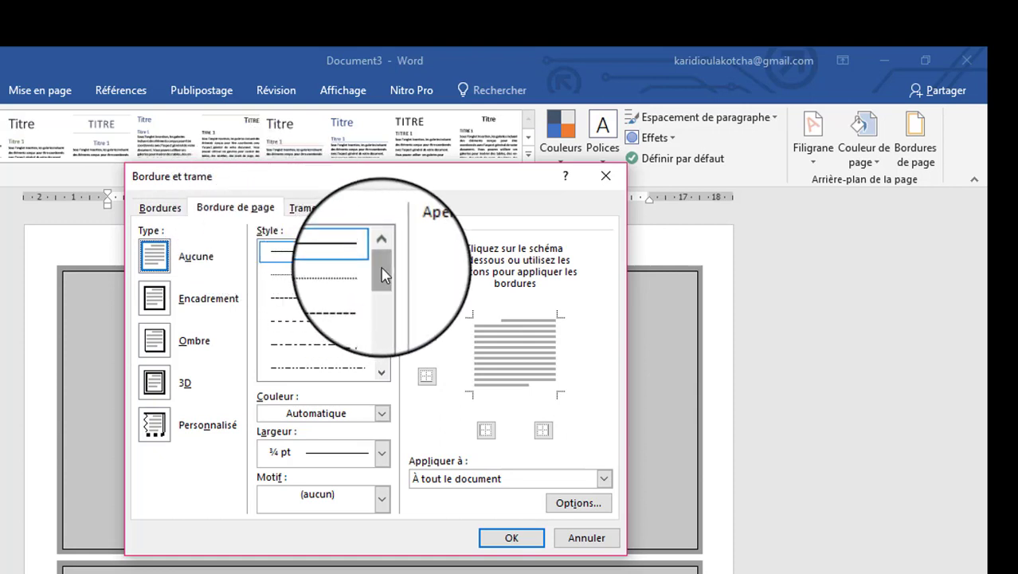
drag(382, 275, 387, 299)
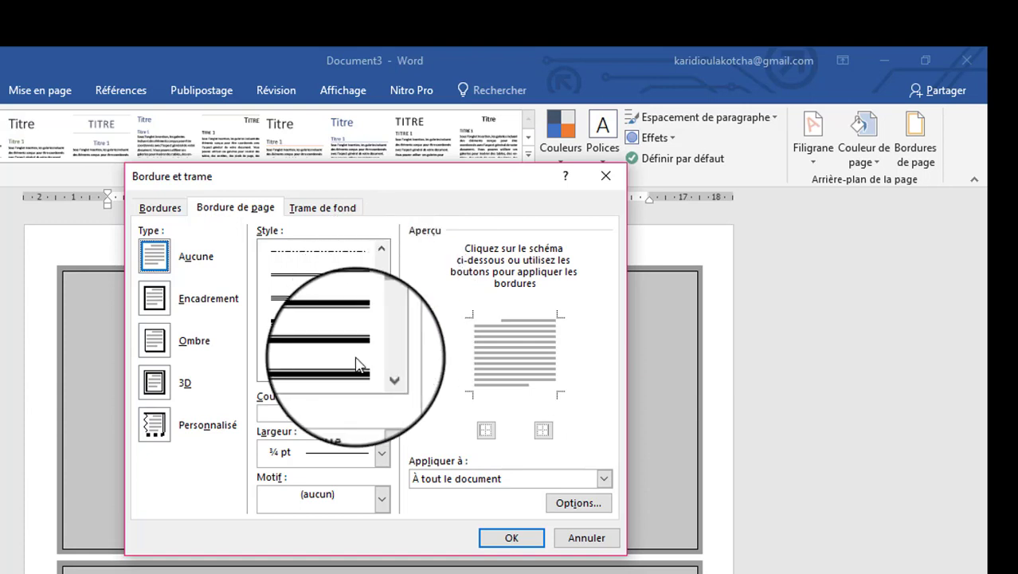
click(351, 373)
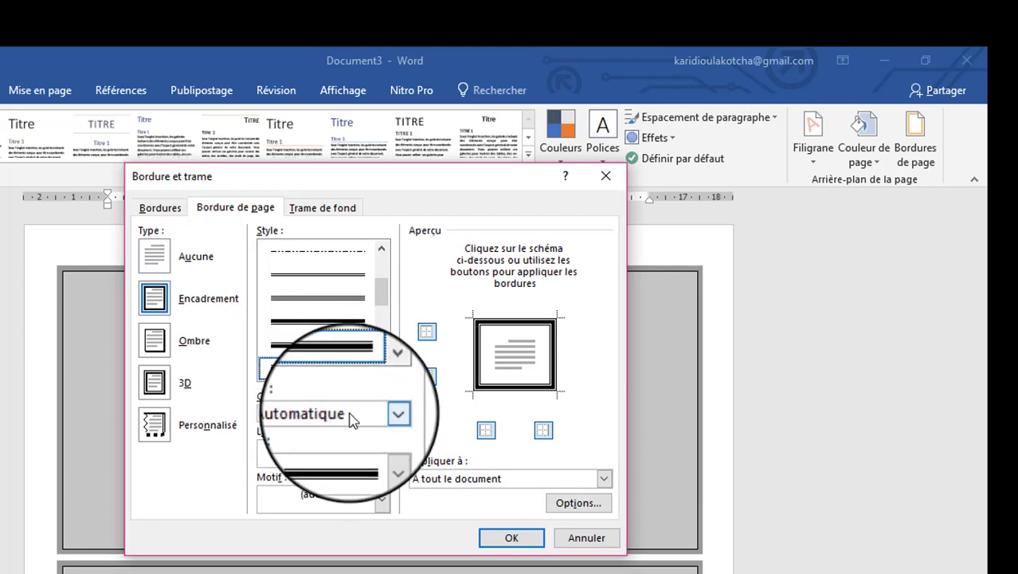
click(384, 414)
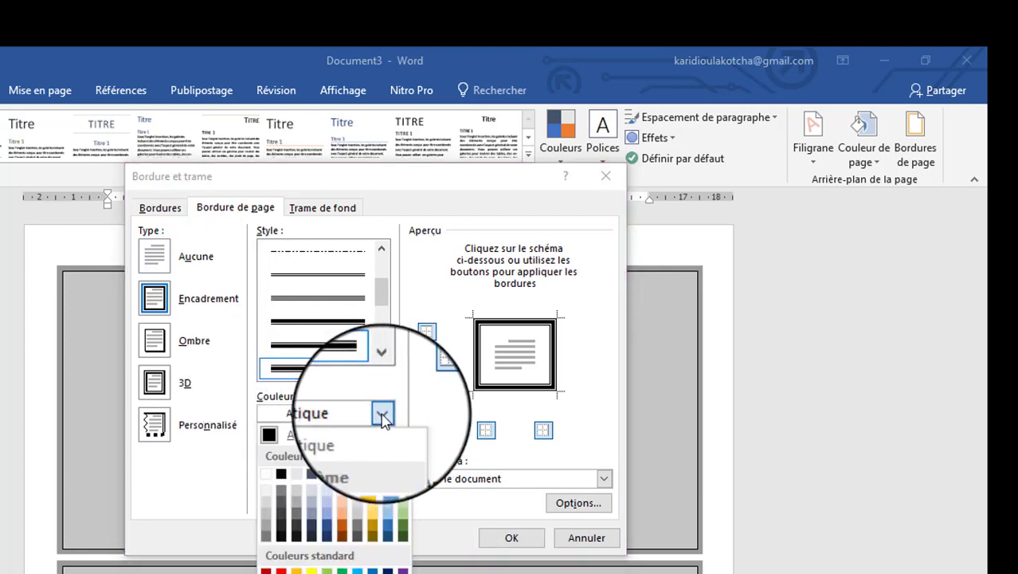
click(342, 476)
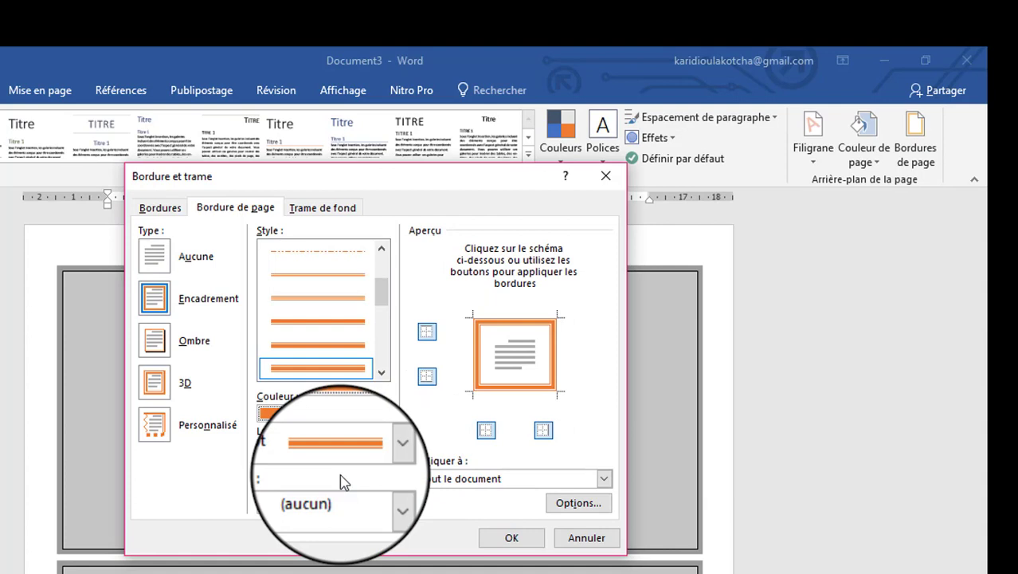
click(382, 452)
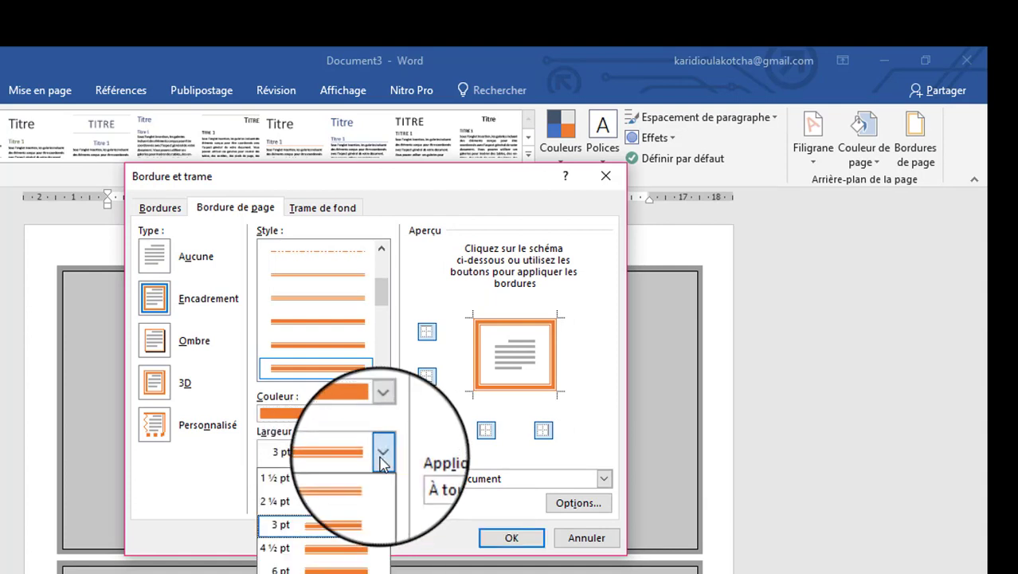
click(360, 527)
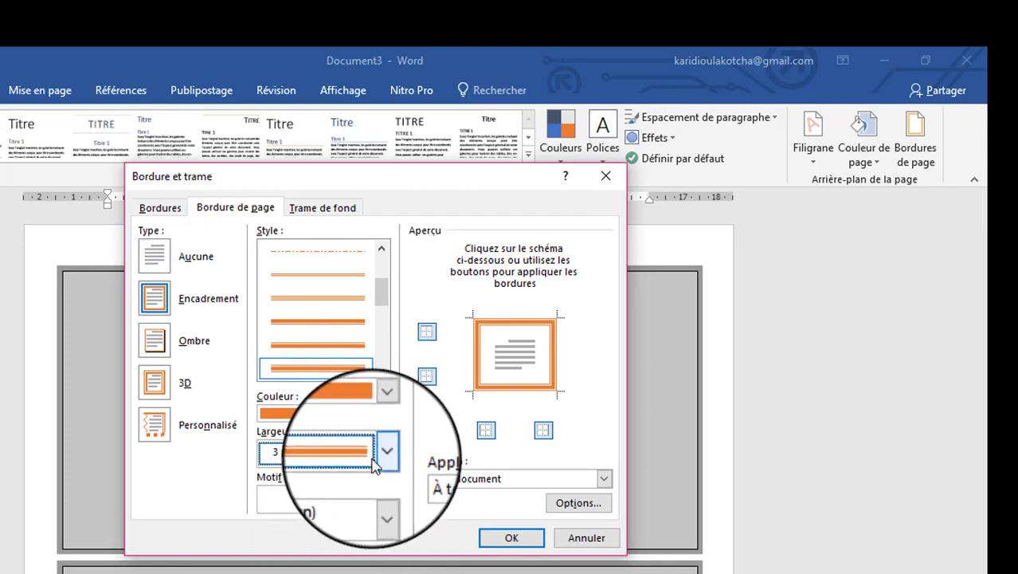
click(522, 539)
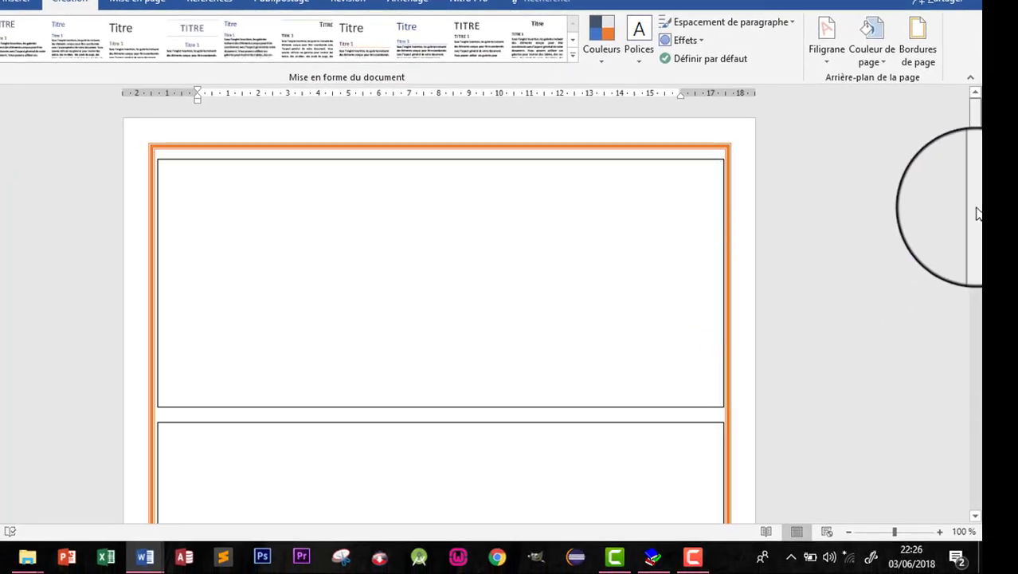
Step: Narrow the bottom text box so that its right edge lies inside the orange page border
drag(978, 213, 978, 408)
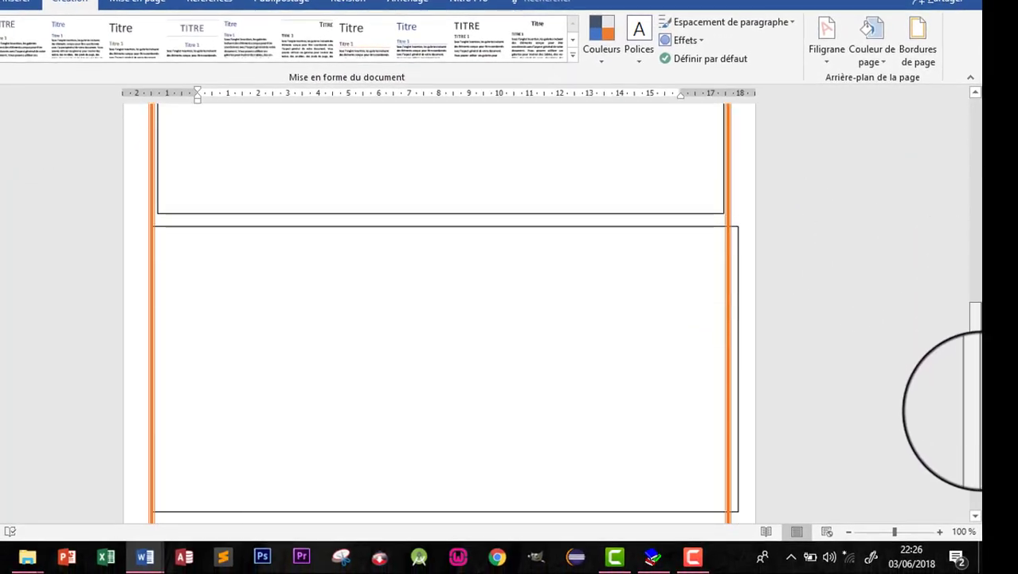
click(739, 364)
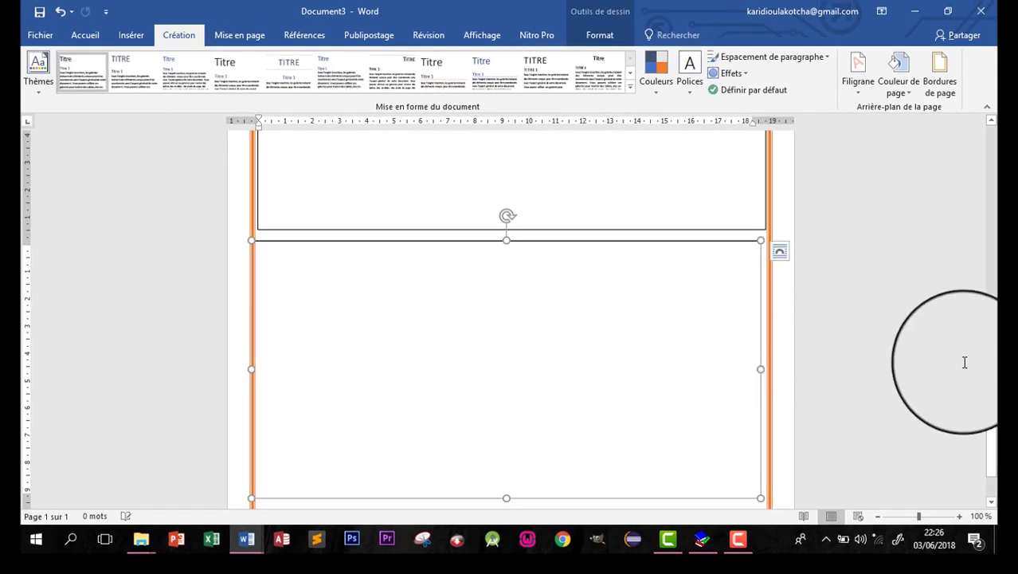
drag(995, 363, 985, 170)
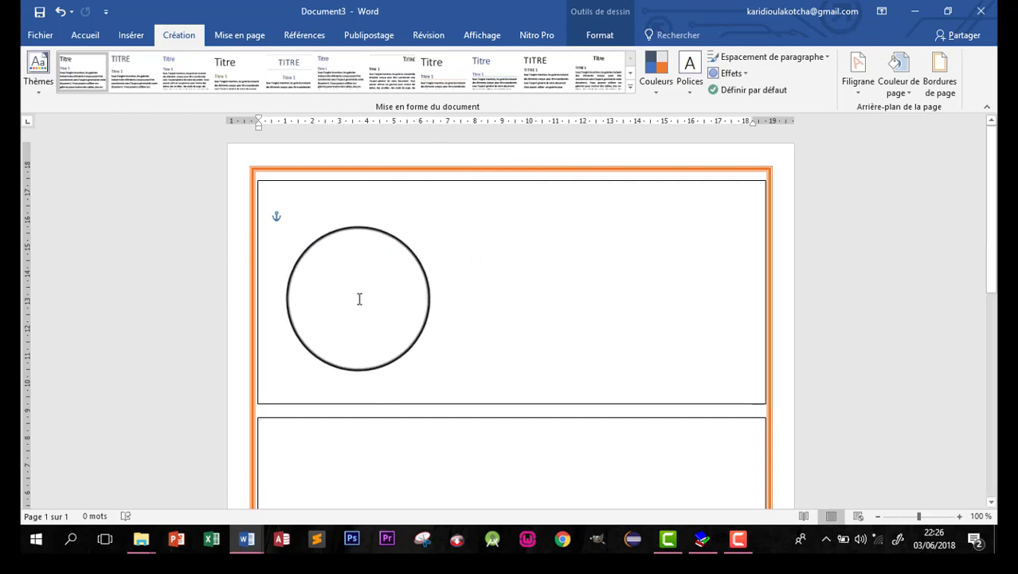
Step: Copy the "Vente de 2 lots" sentence and the "Prix" line from "Vente de 2 lots collé de 700 m.docx" into the first text box
mouse_move(257, 542)
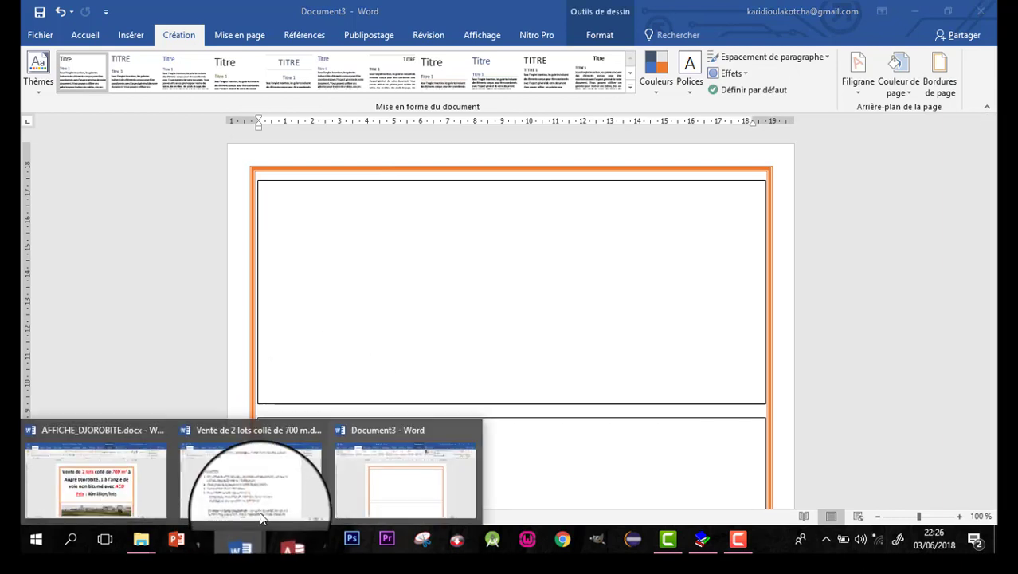
click(251, 478)
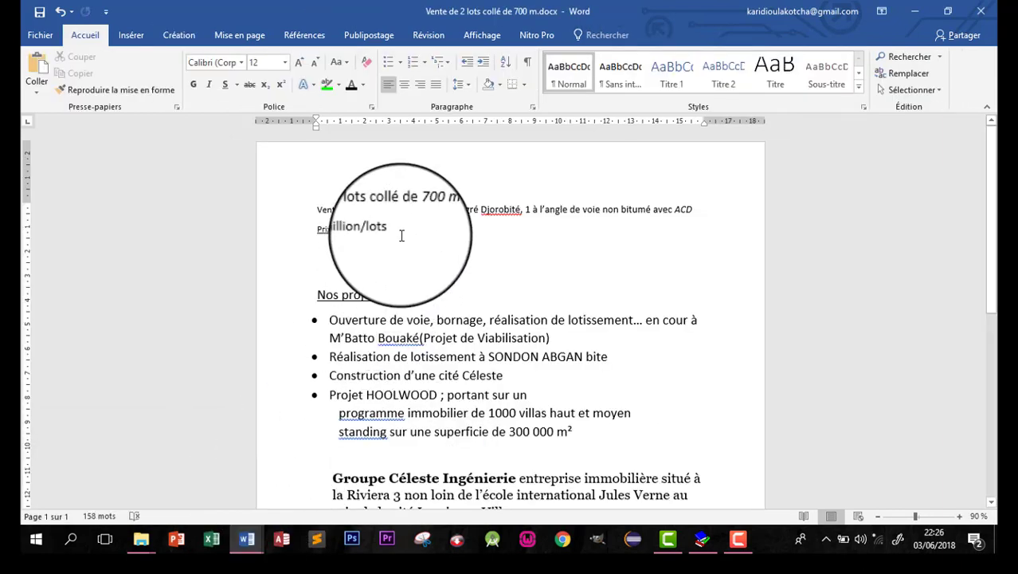
drag(401, 235, 328, 206)
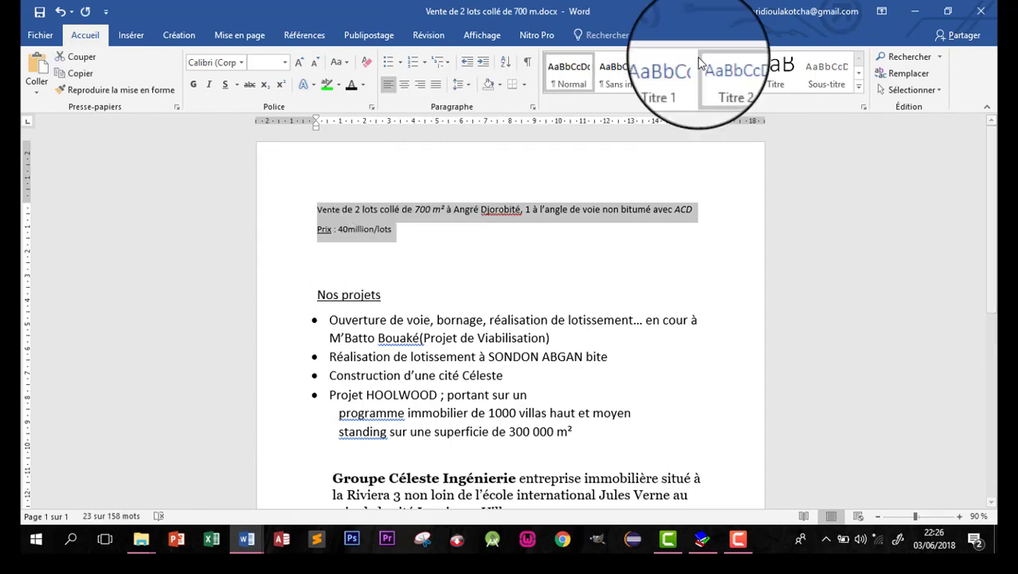
click(915, 12)
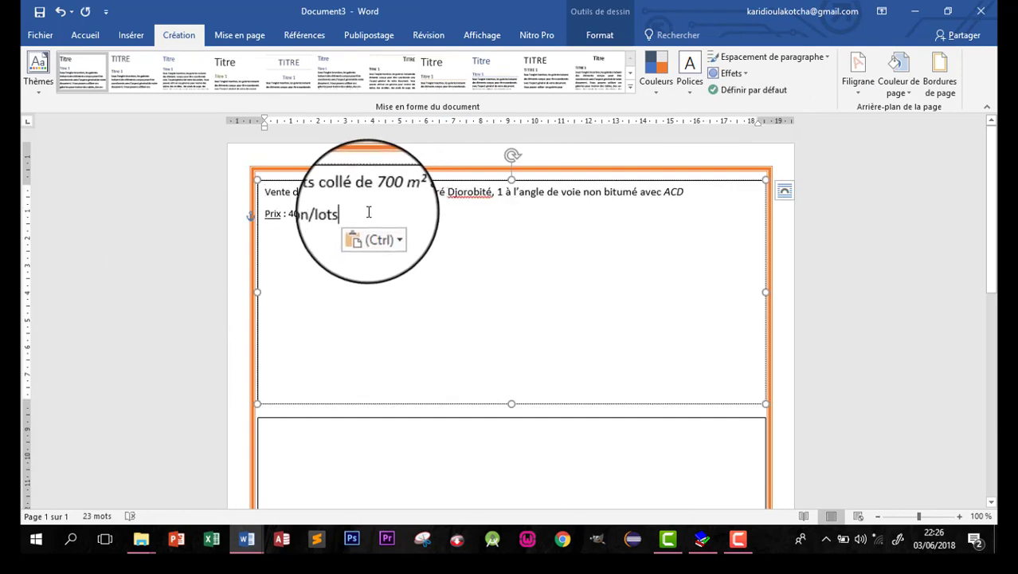
Step: Center all the text in the first text box
key(ctrl+a)
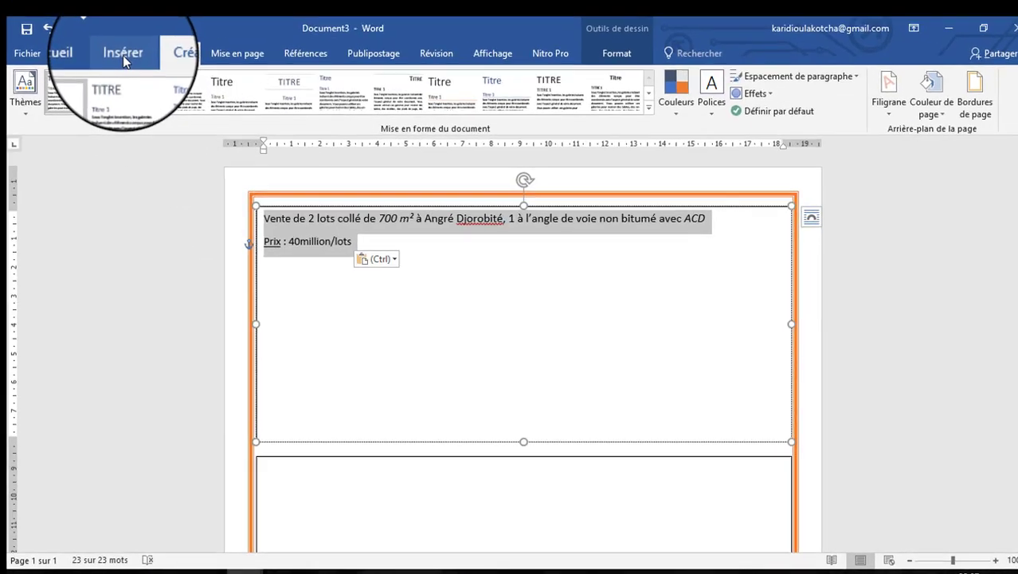
click(132, 38)
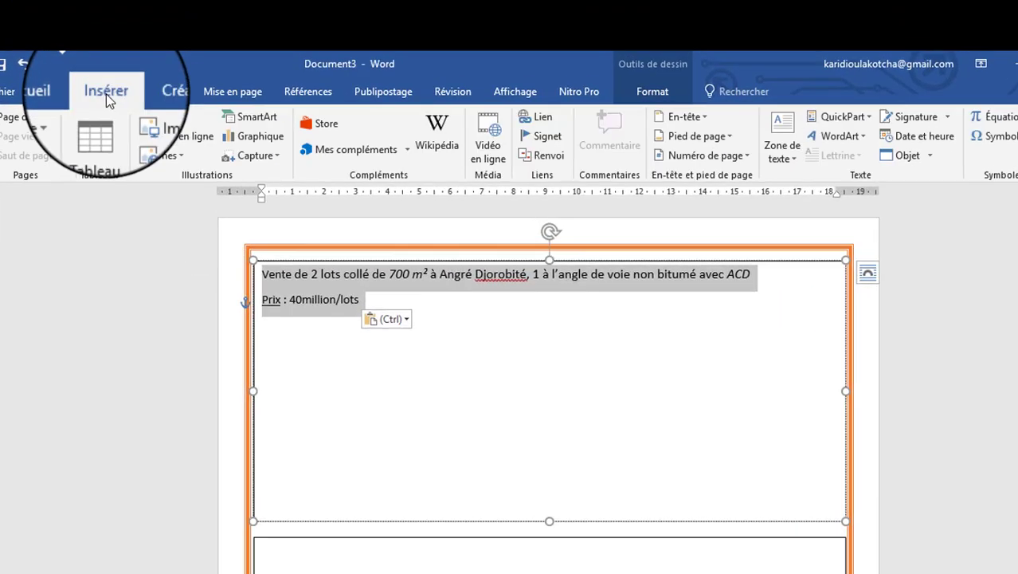
click(57, 92)
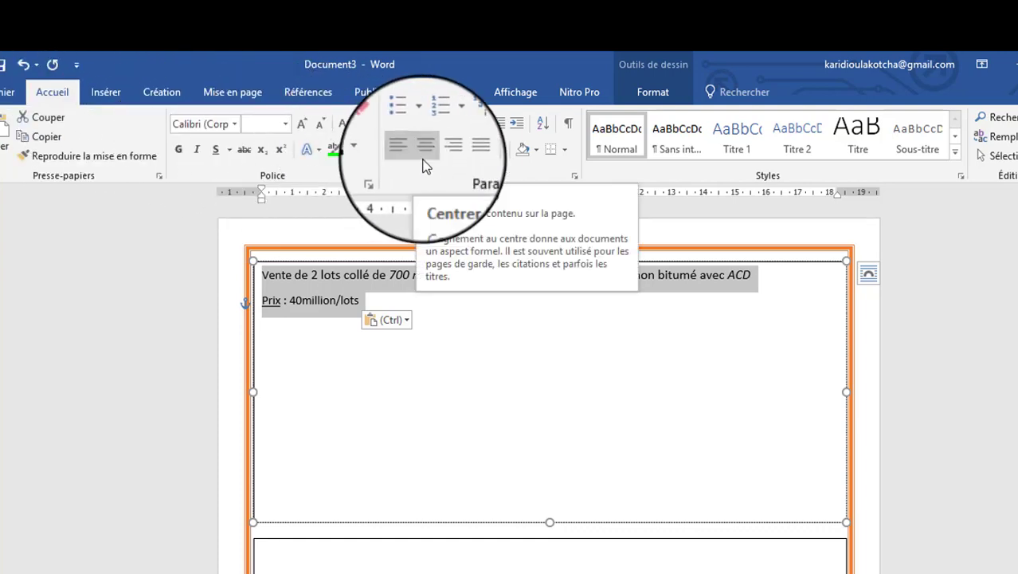
click(425, 152)
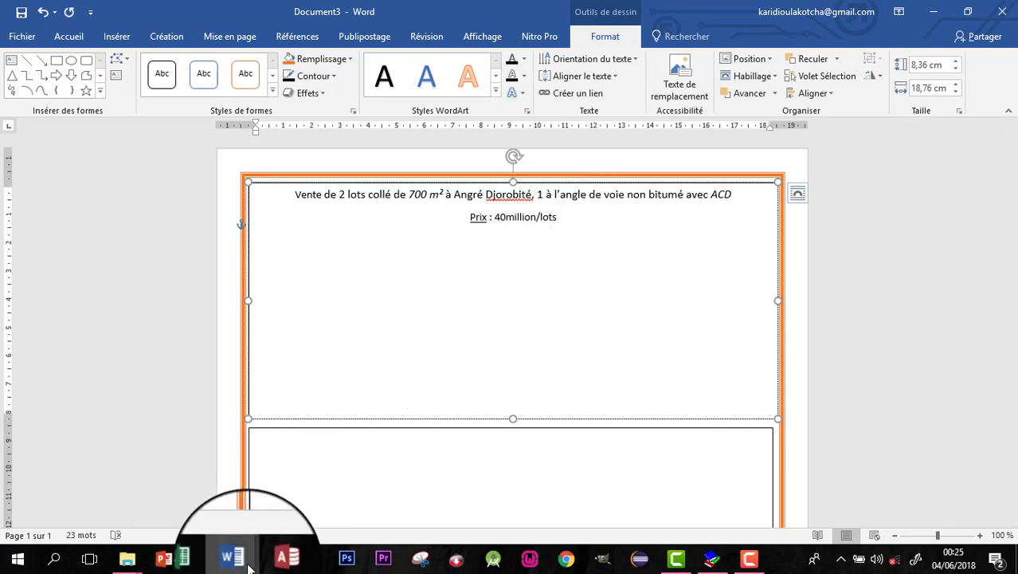
Step: Check the font size of the sale heading in the reference poster AFFICHE_DJOROBITE.docx and return to Document3
mouse_move(248, 566)
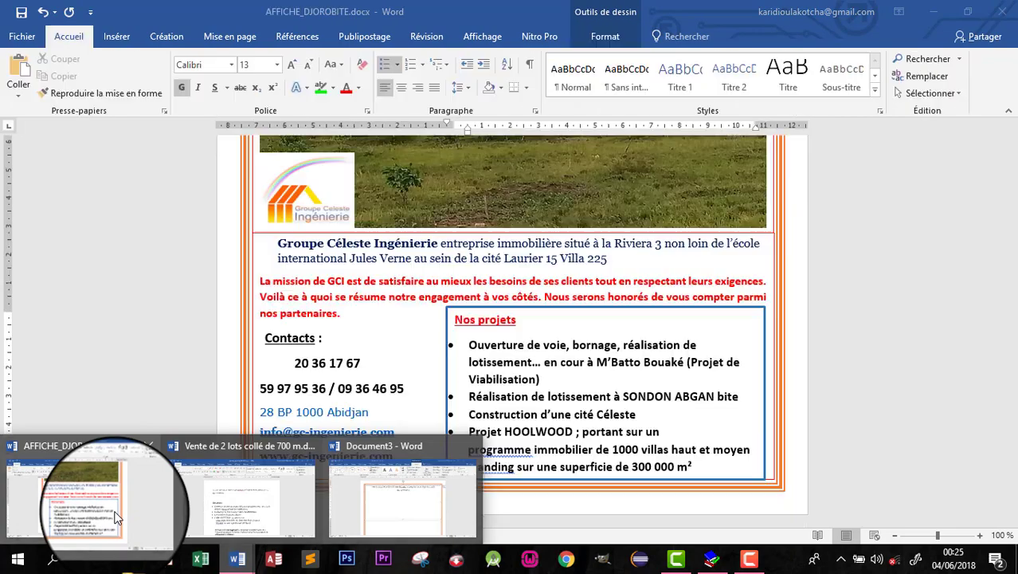
click(116, 518)
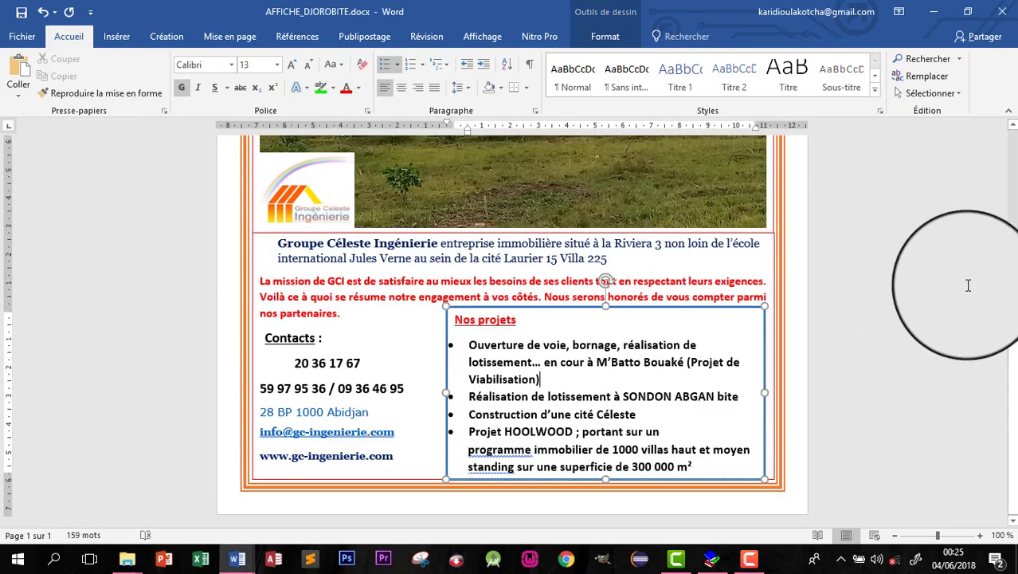
drag(1013, 334, 1013, 135)
click(622, 275)
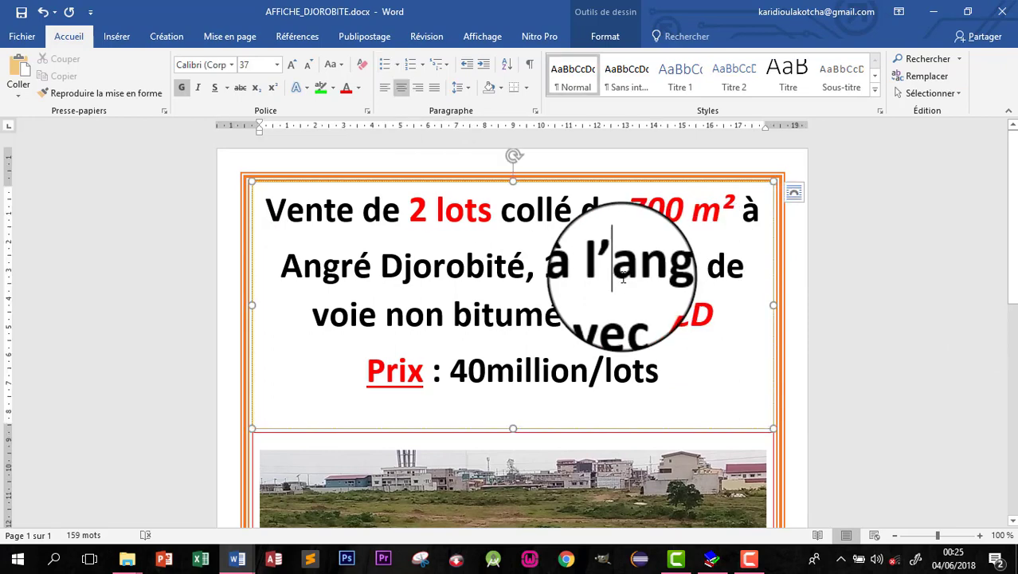
click(257, 65)
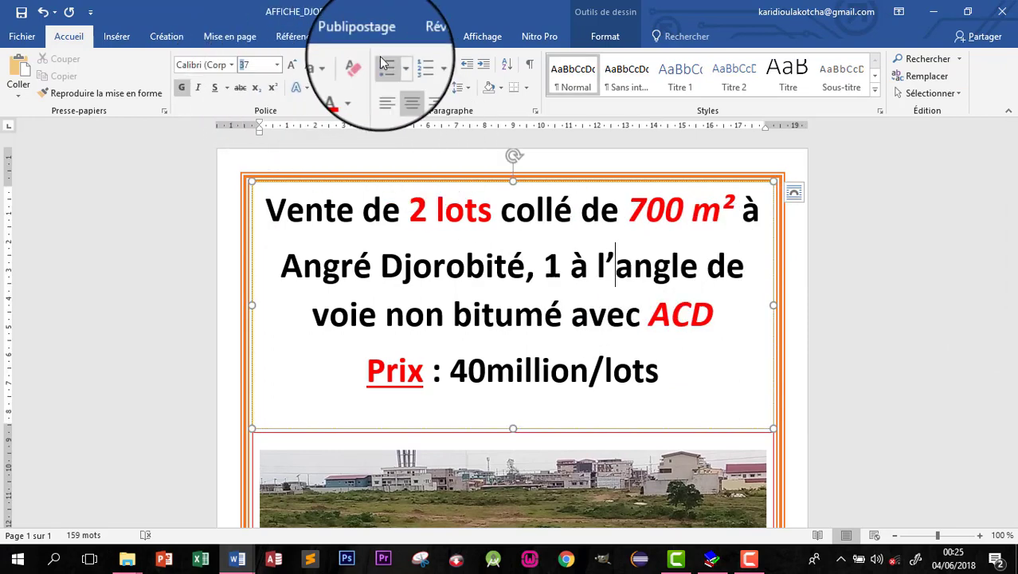
click(934, 15)
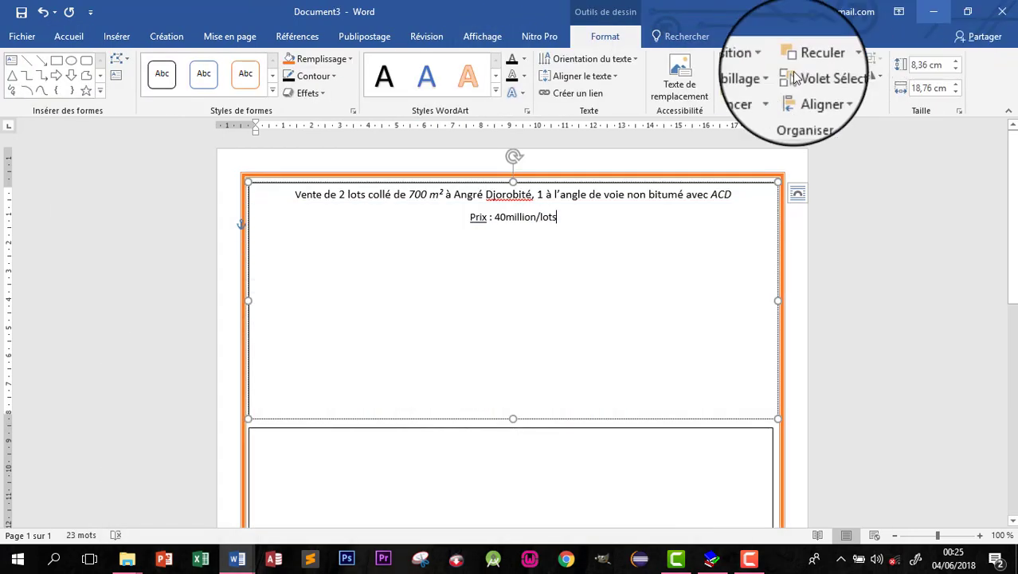
Step: Set the font size of the sale sentence and the "Prix" line in the first text box to 37
drag(568, 221, 289, 196)
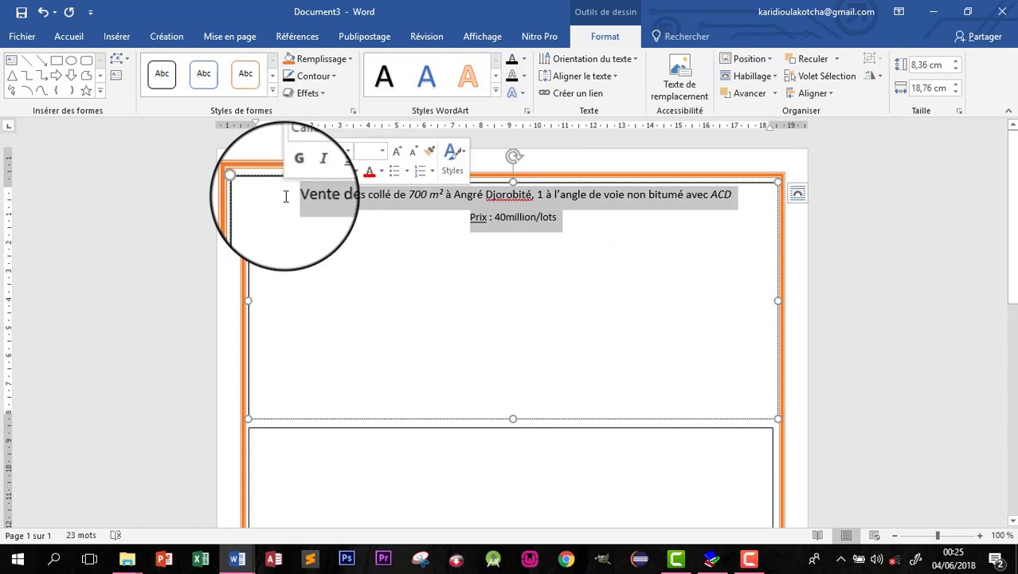
click(69, 37)
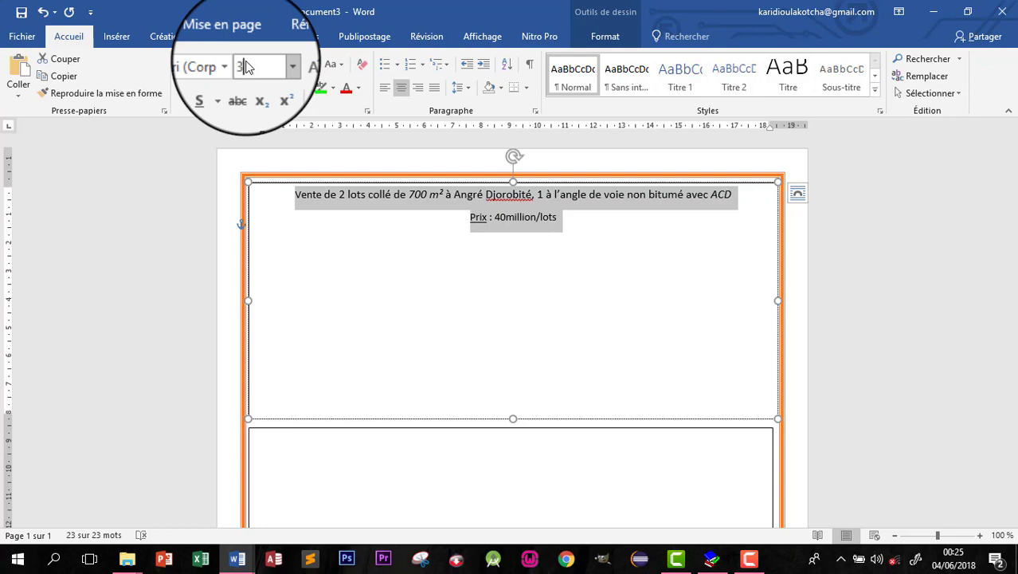
click(353, 232)
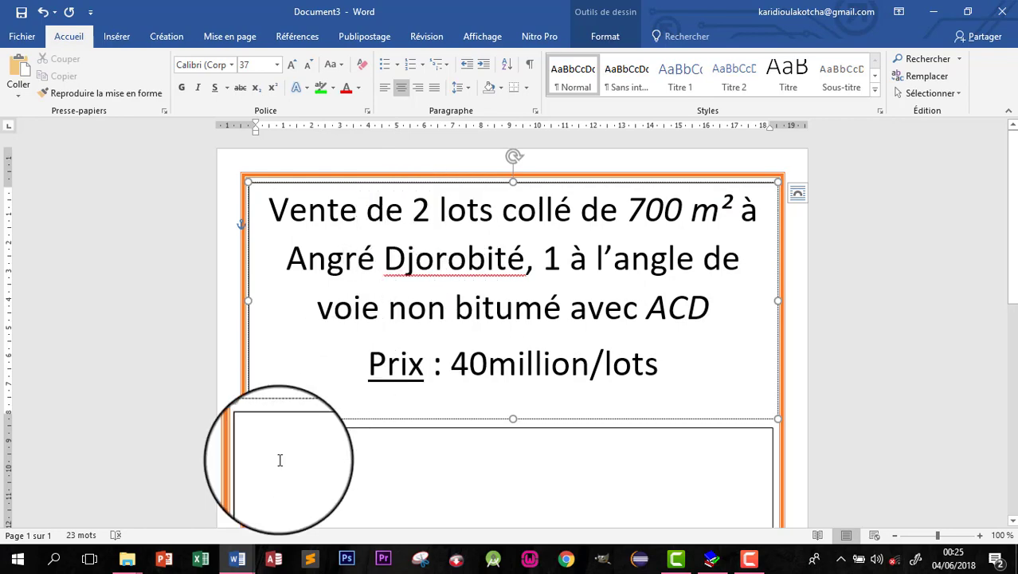
Step: Check in AFFICHE_DJOROBITE.docx which words of the sale heading are coloured, and return to Document3
mouse_move(236, 560)
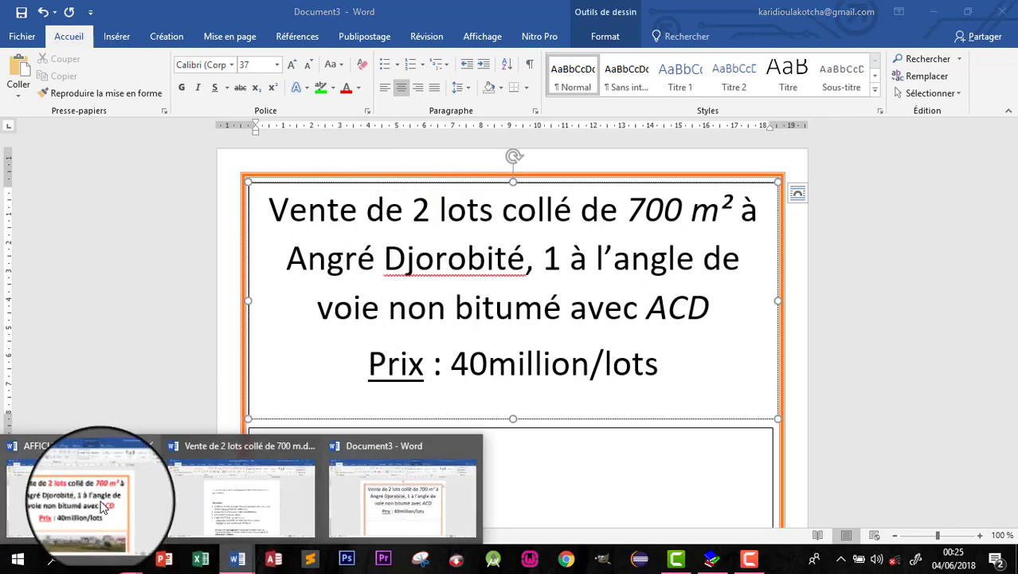
click(116, 478)
drag(403, 209, 478, 211)
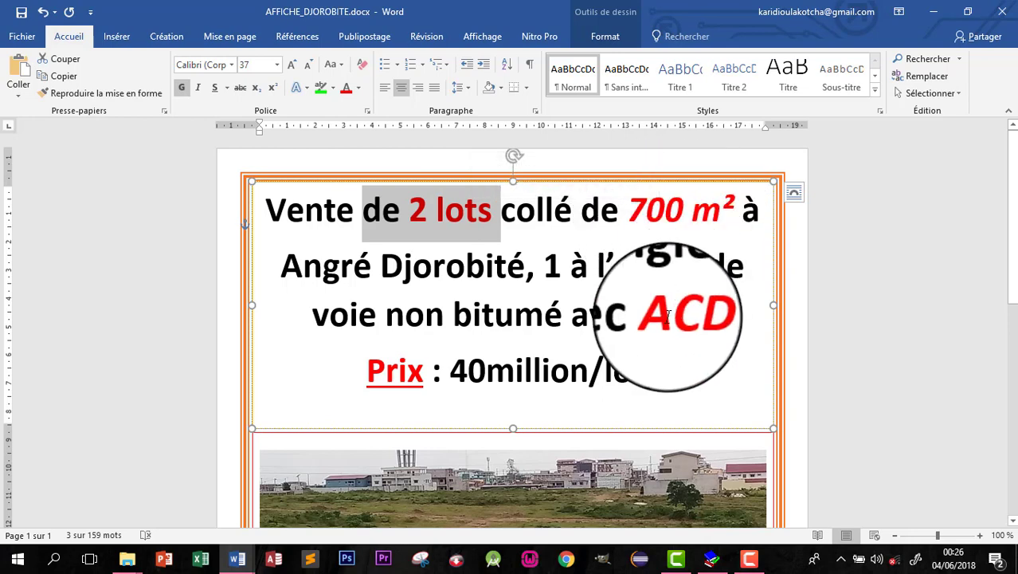
click(931, 10)
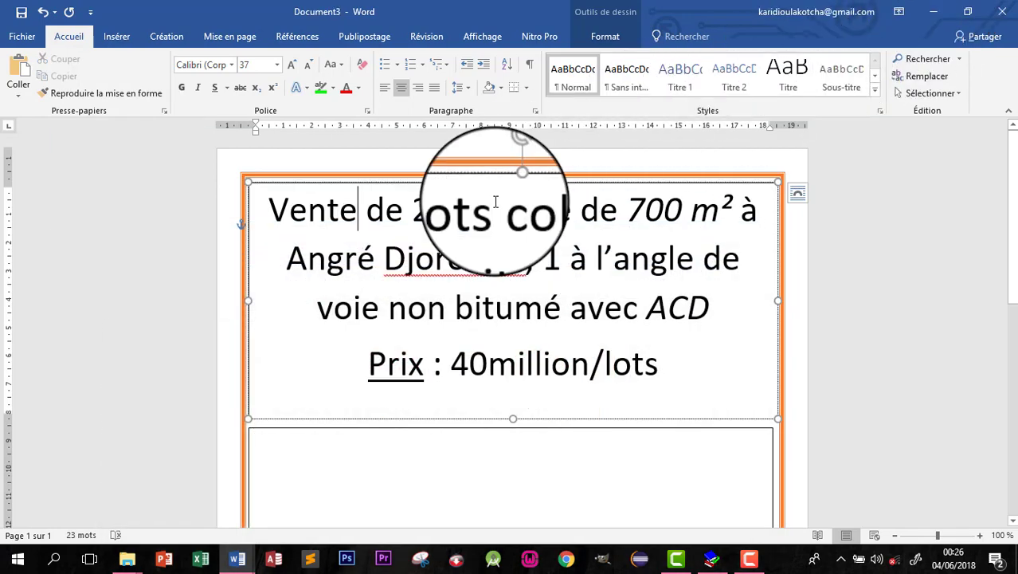
Step: Select "2 lots" in the first text box and open the font colour choices for it
drag(491, 209, 420, 209)
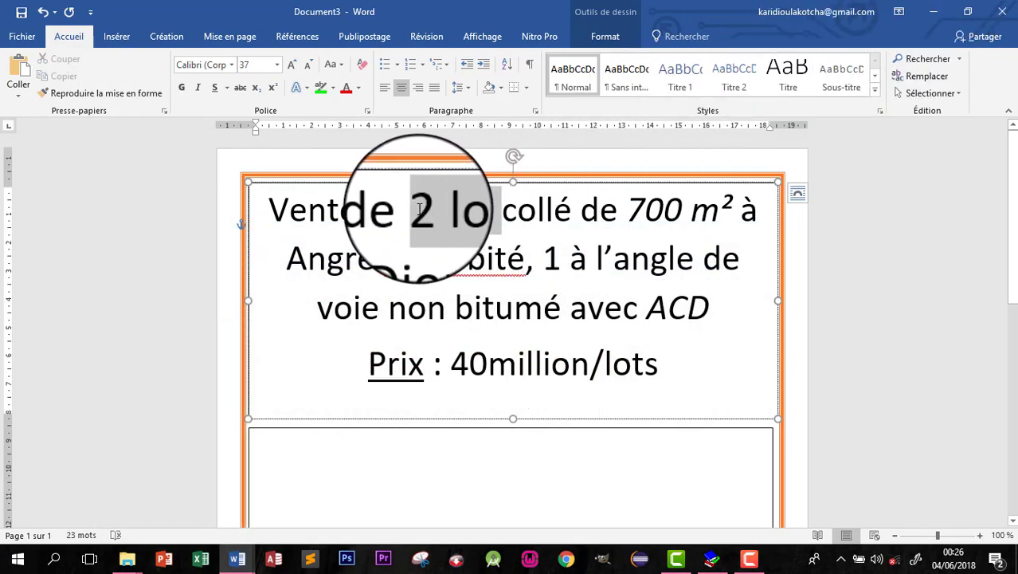
click(359, 89)
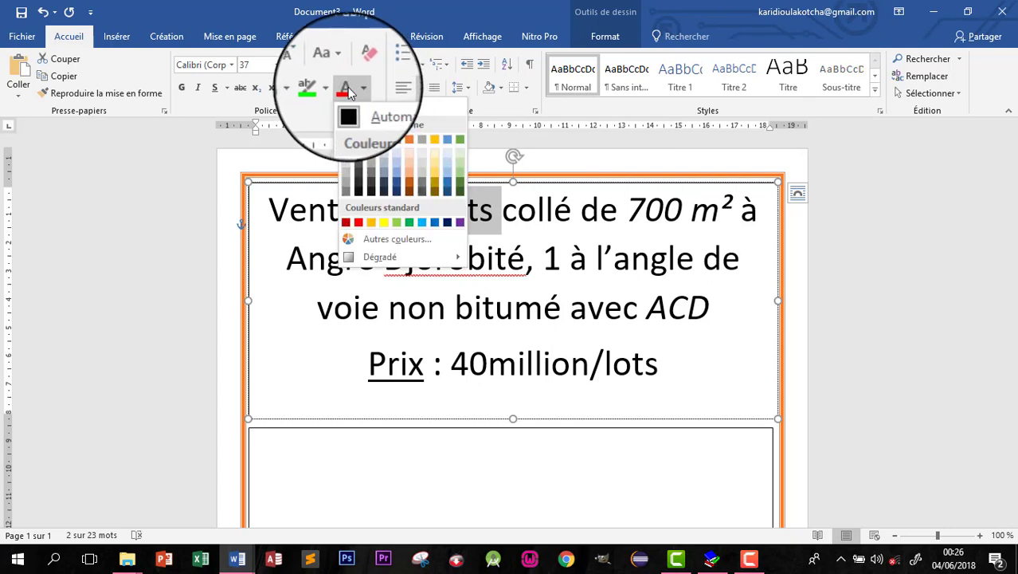